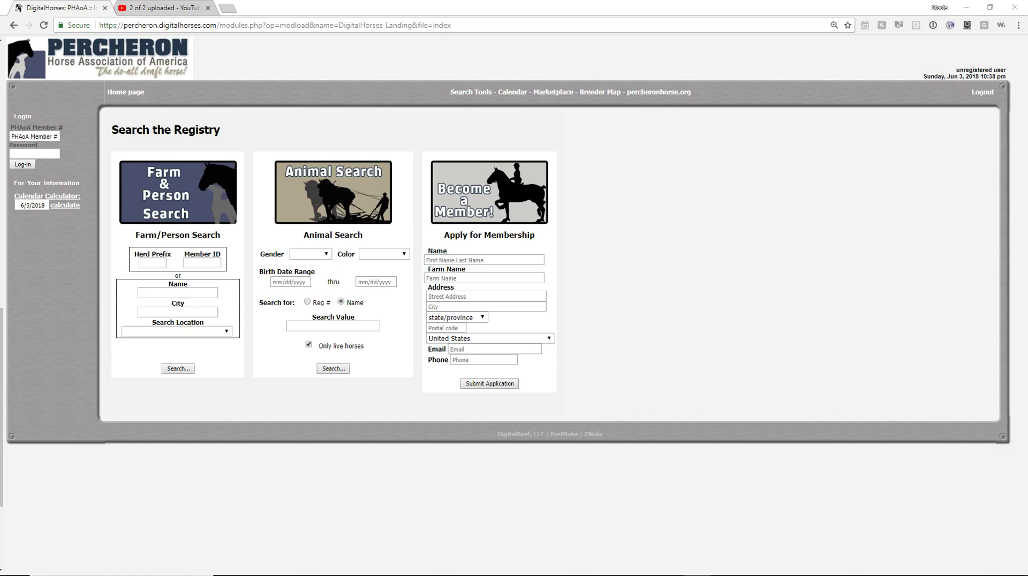
Log in to DigitalHorses with the farm's saved member number and account password
left_click(35, 135)
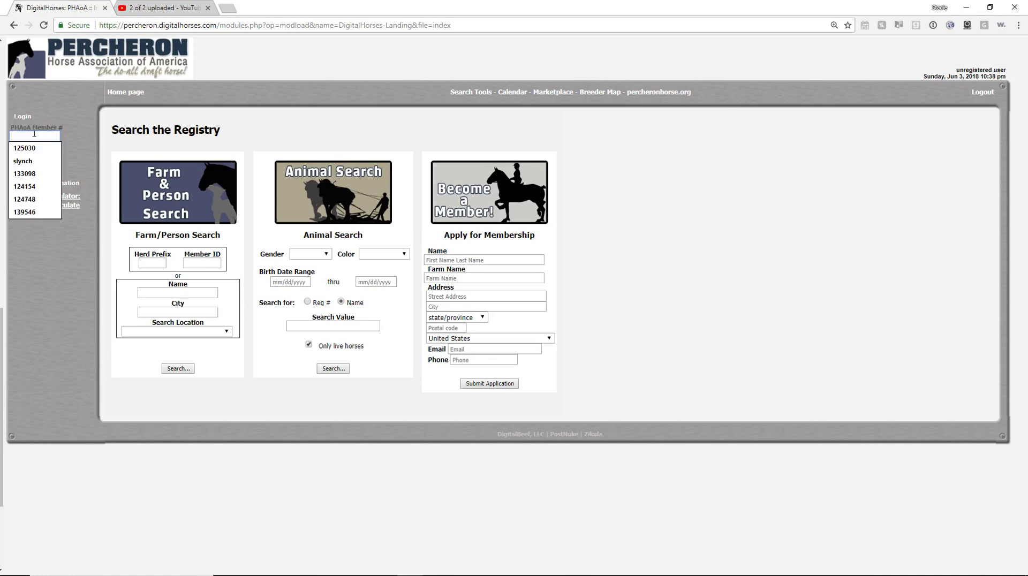
type("125030")
key("Tab")
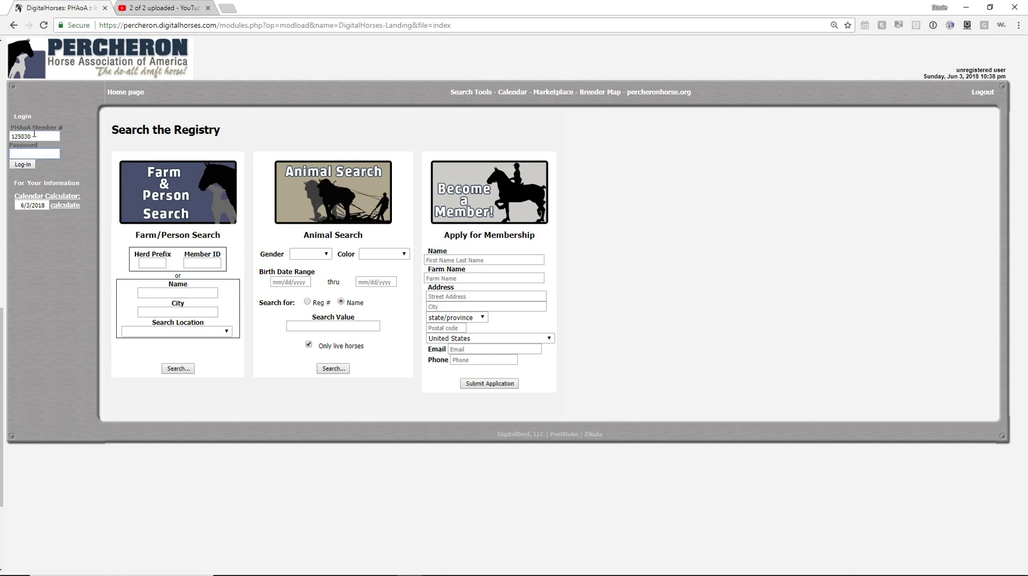
type("•••")
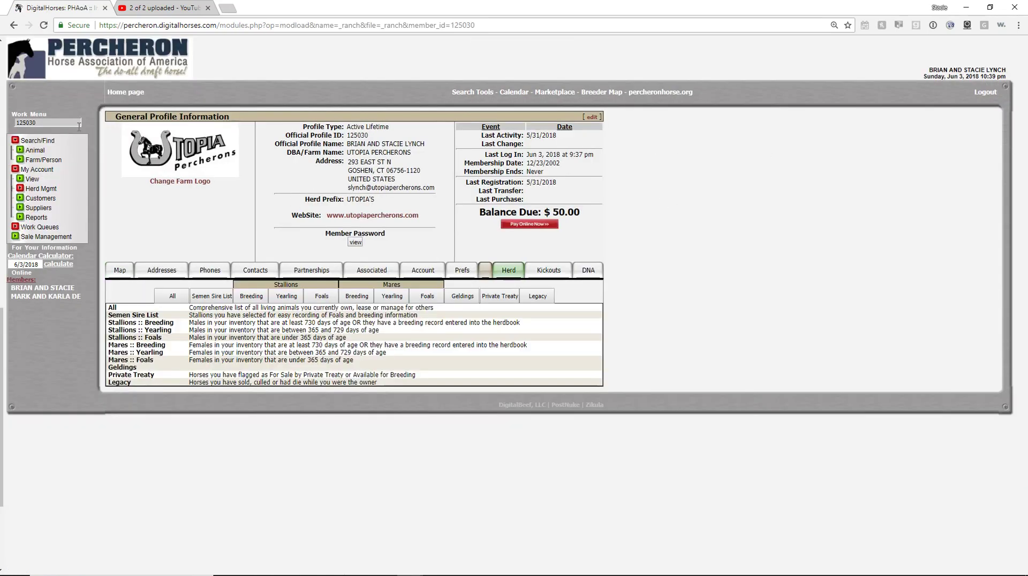
Open Herd Mgmt > Transfer Animals and find the buyer's member profile by their zip code
left_click(20, 189)
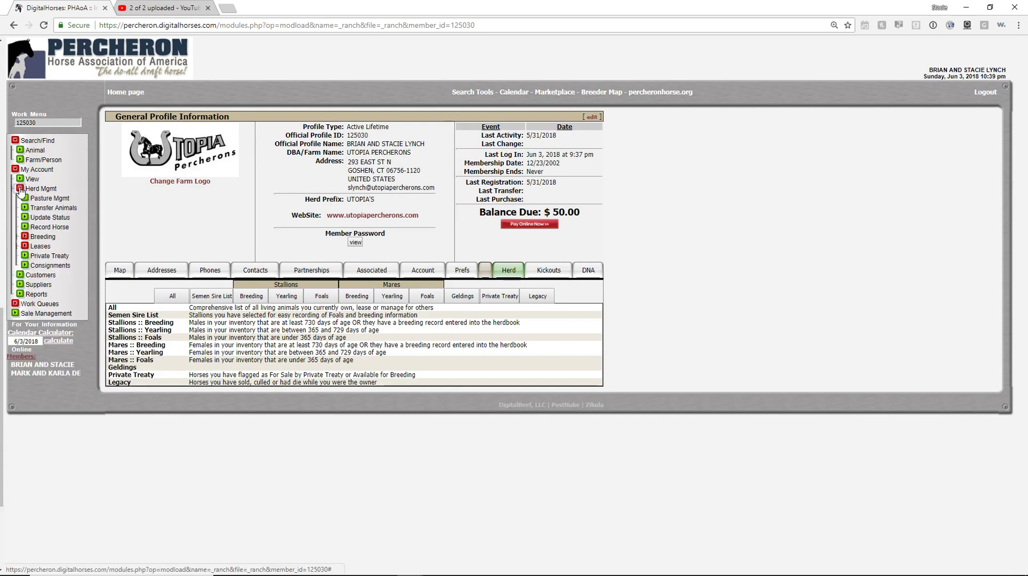
left_click(45, 210)
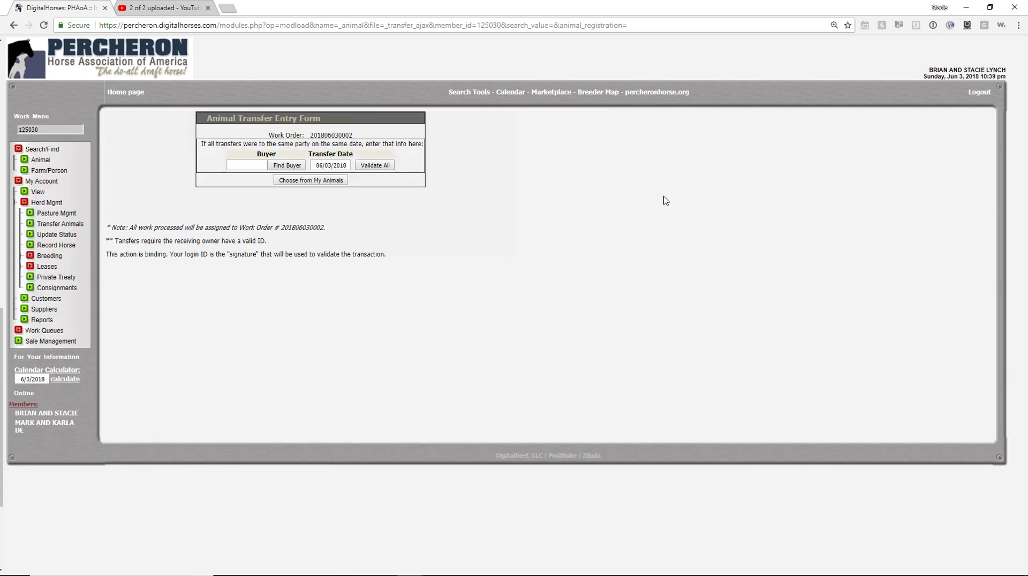
left_click(285, 165)
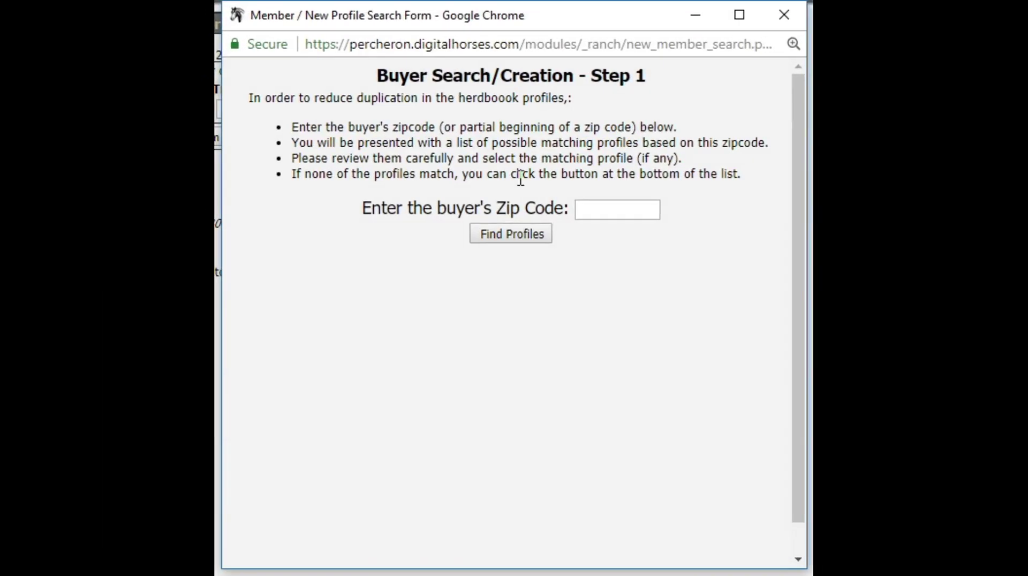
left_click(608, 216)
type("12538")
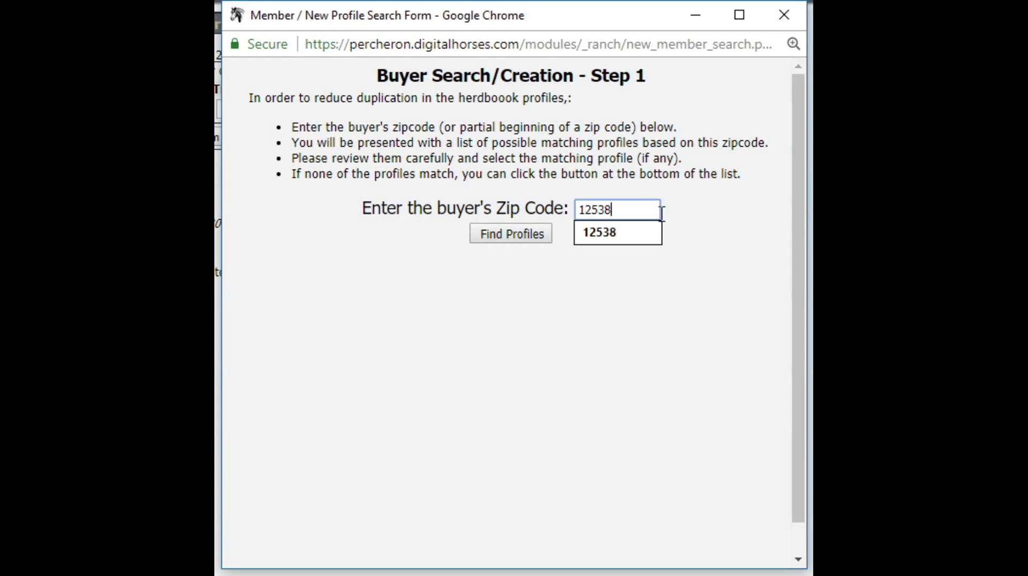
left_click(620, 238)
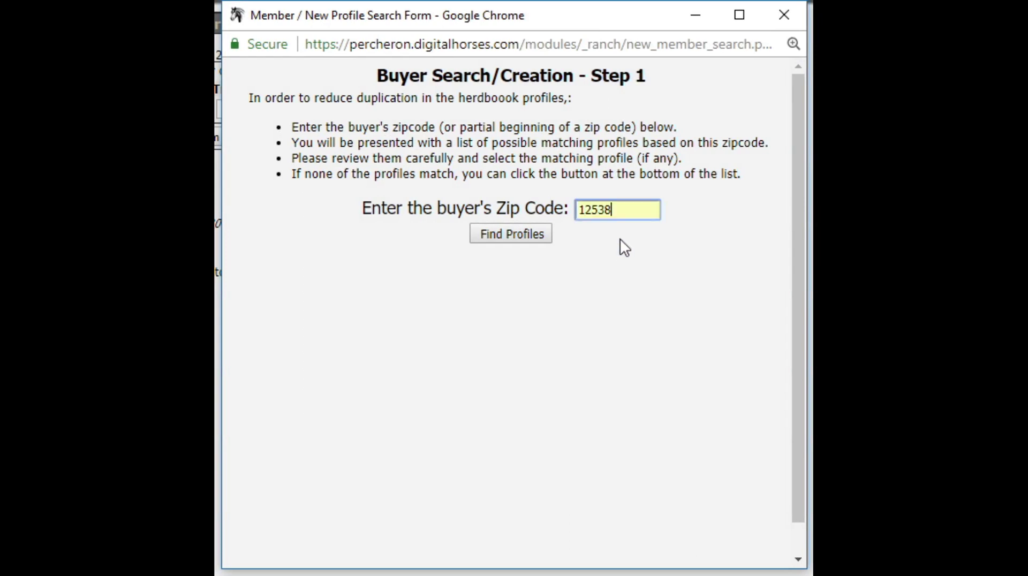
left_click(511, 238)
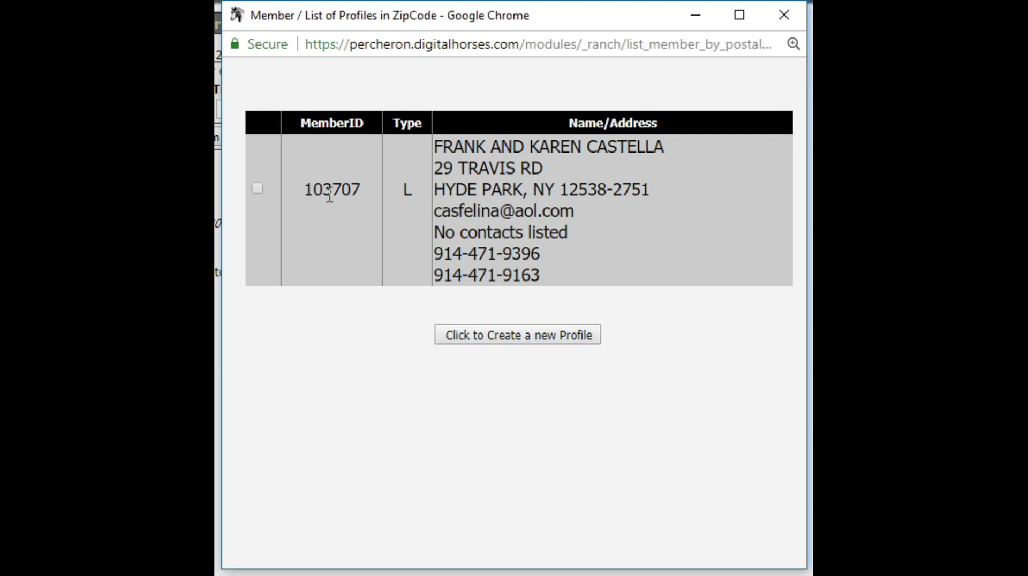
Choose the found member as buyer, keeping the transfer date 06/03/2018
left_click(257, 188)
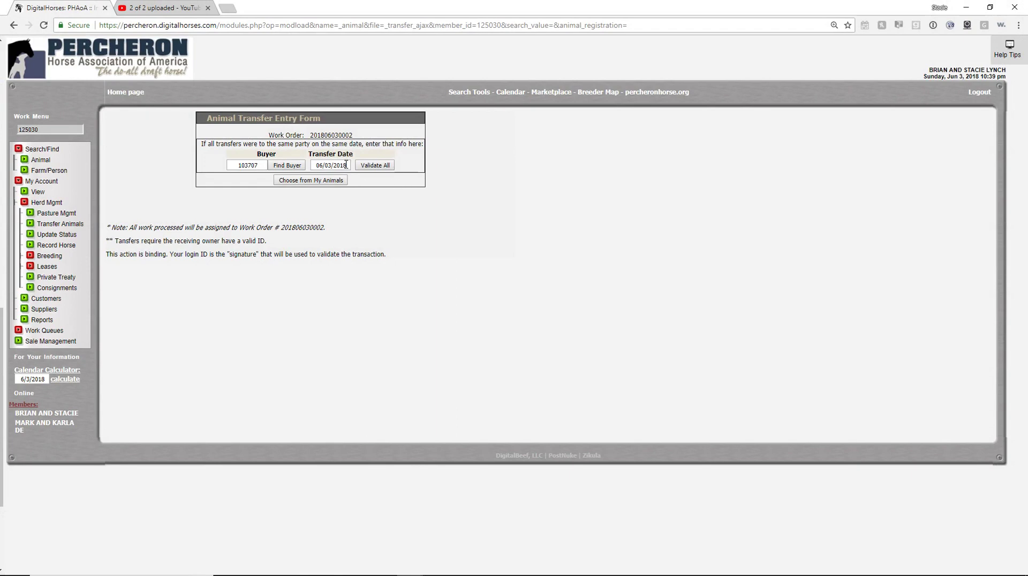
left_click_drag(348, 166, 315, 167)
left_click(347, 166)
Add ROPP'S JAKE STONE from the farm's own animals to the transfer
left_click(308, 183)
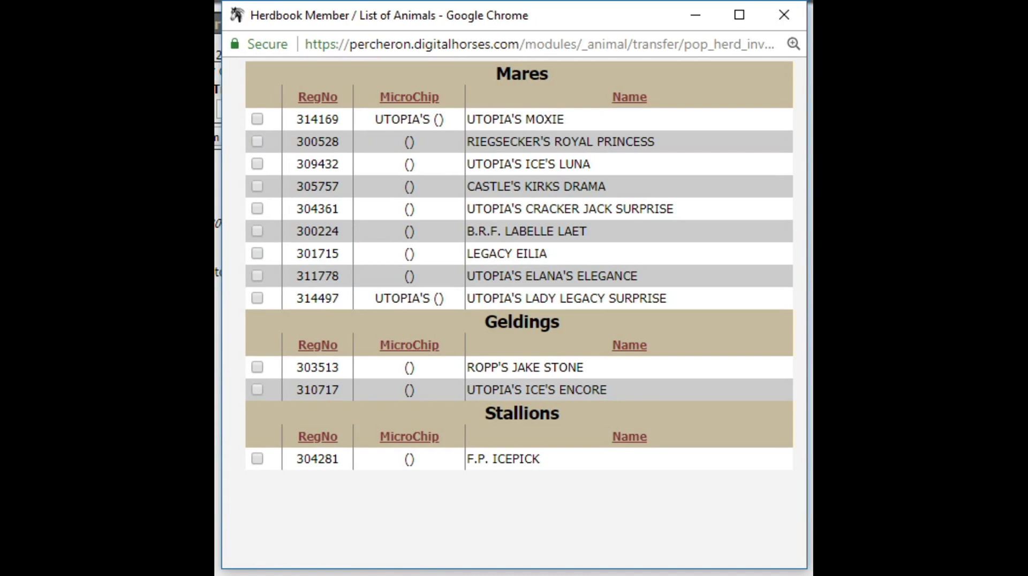
left_click(255, 366)
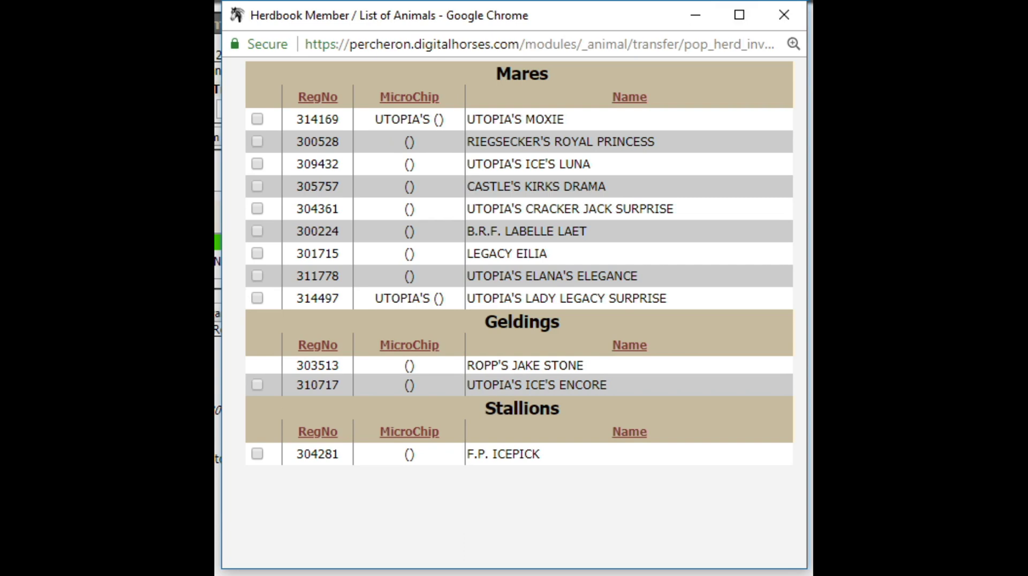
left_click(784, 17)
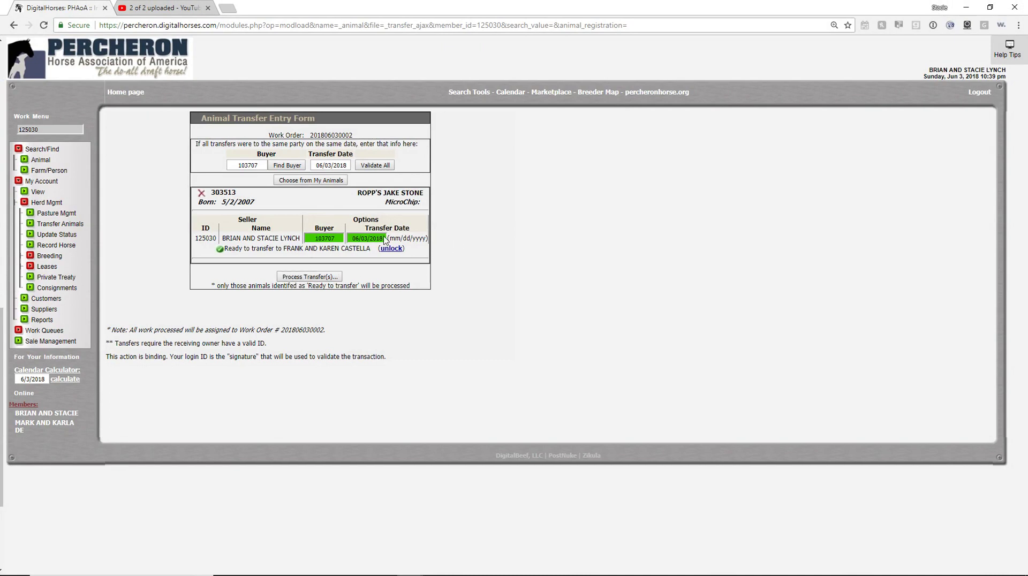
left_click(297, 276)
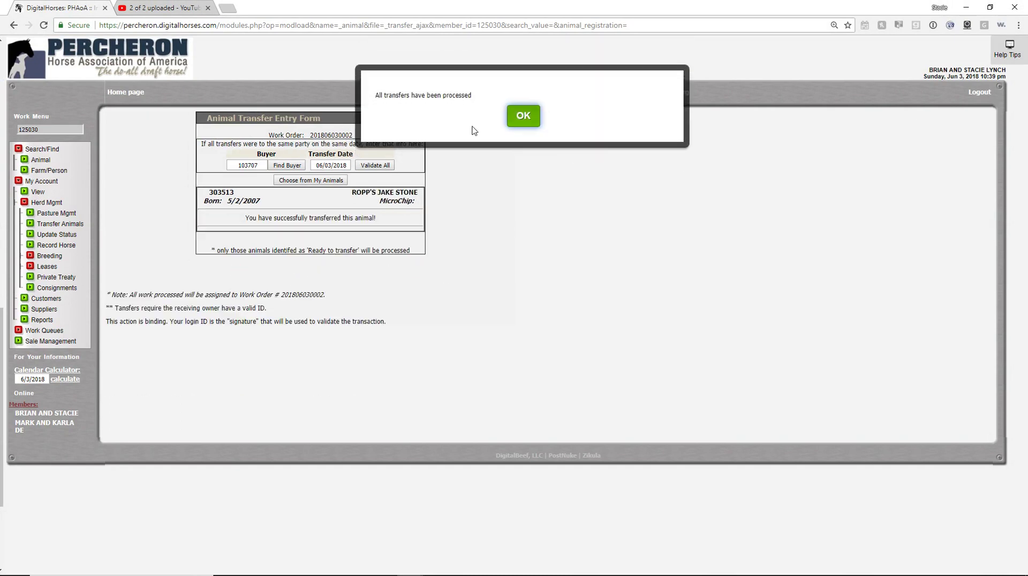
left_click(523, 117)
Show the Herd > Legacy list sorted by name and view ROPP'S JAKE STONE's details
left_click(508, 270)
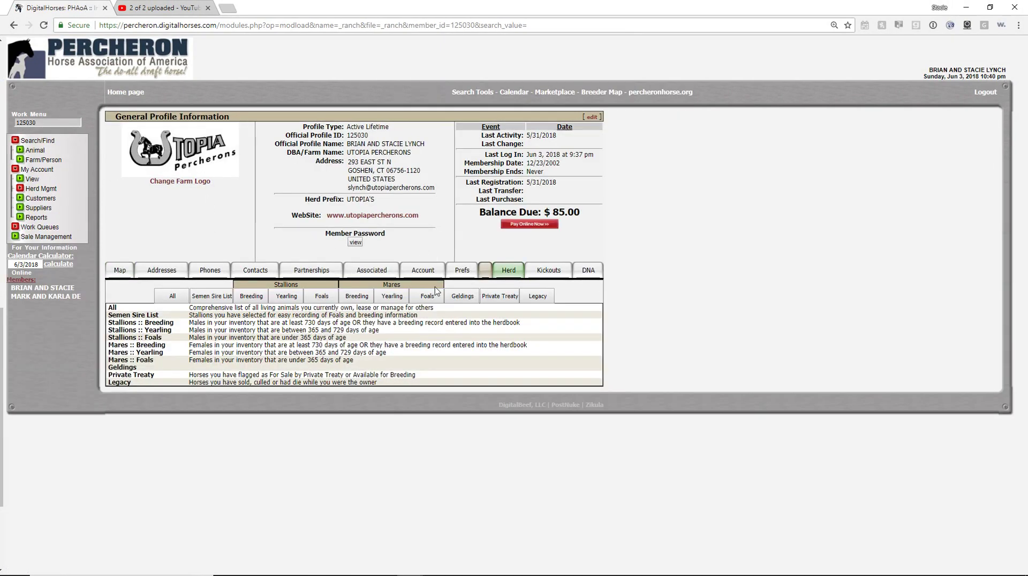
left_click(539, 296)
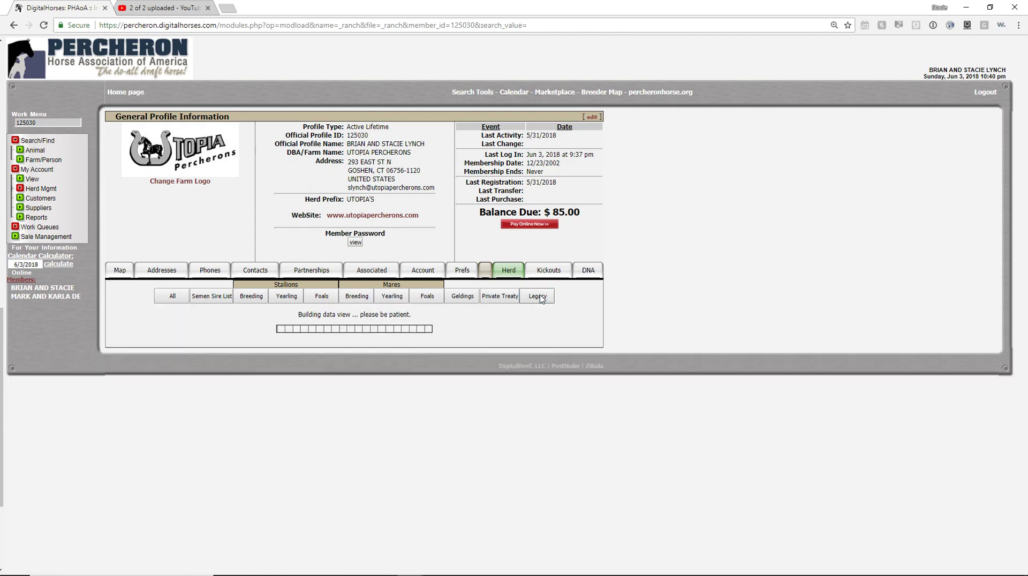
scroll(499, 329, "down", 4)
scroll(499, 328, "down", 5)
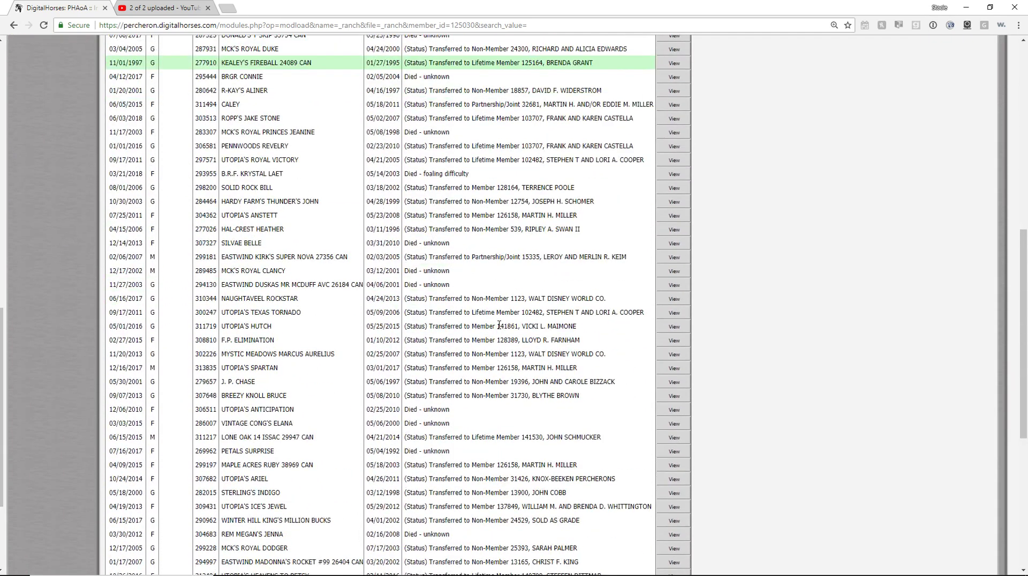
scroll(374, 471, "up", 8)
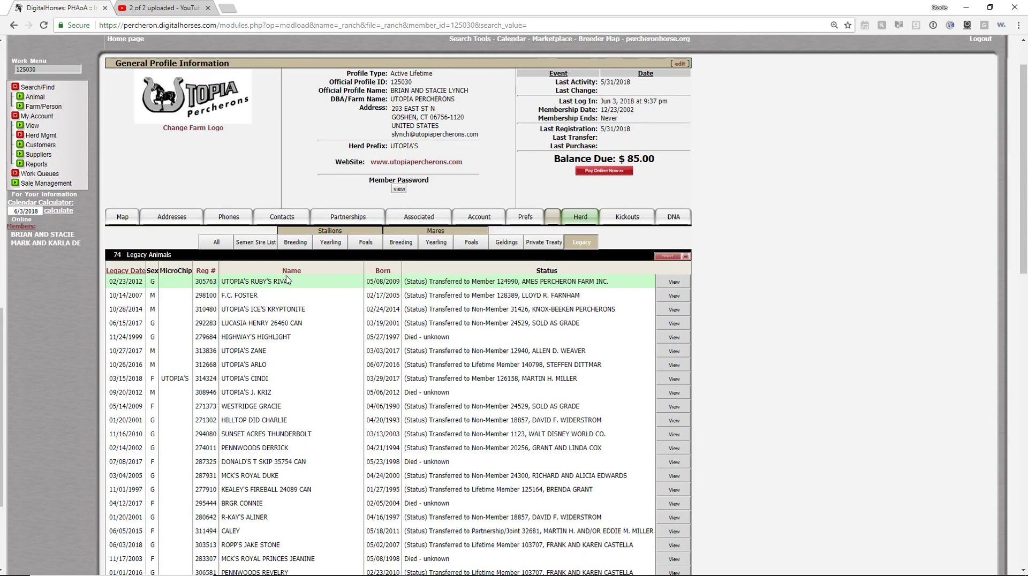
left_click(290, 271)
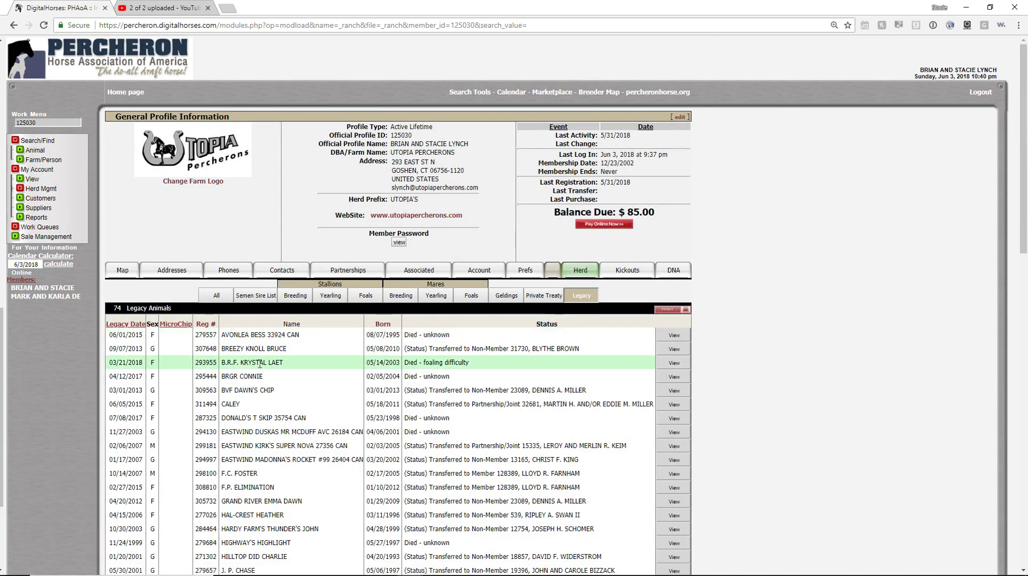
scroll(317, 351, "down", 15)
scroll(316, 350, "up", 5)
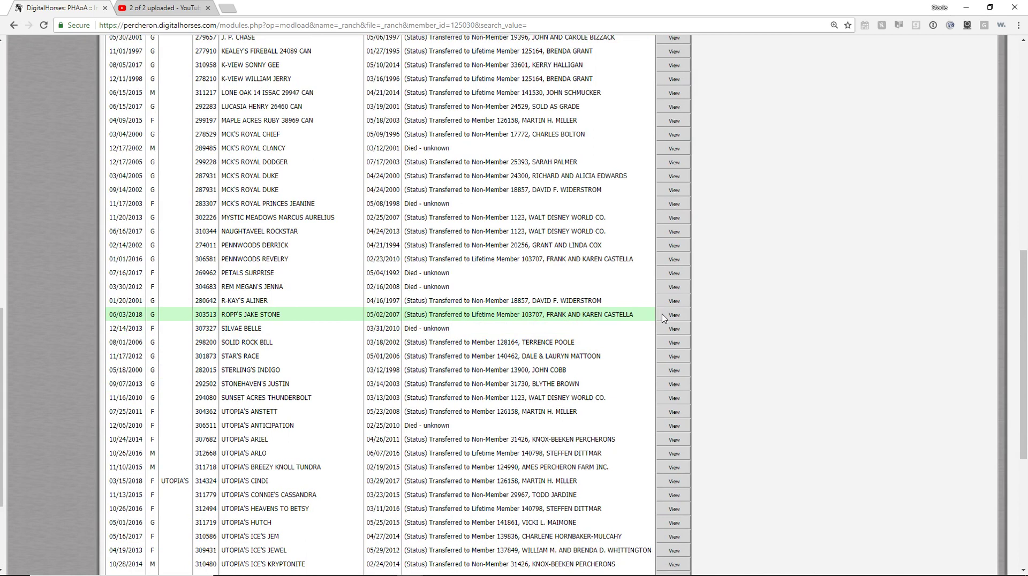
left_click(681, 315)
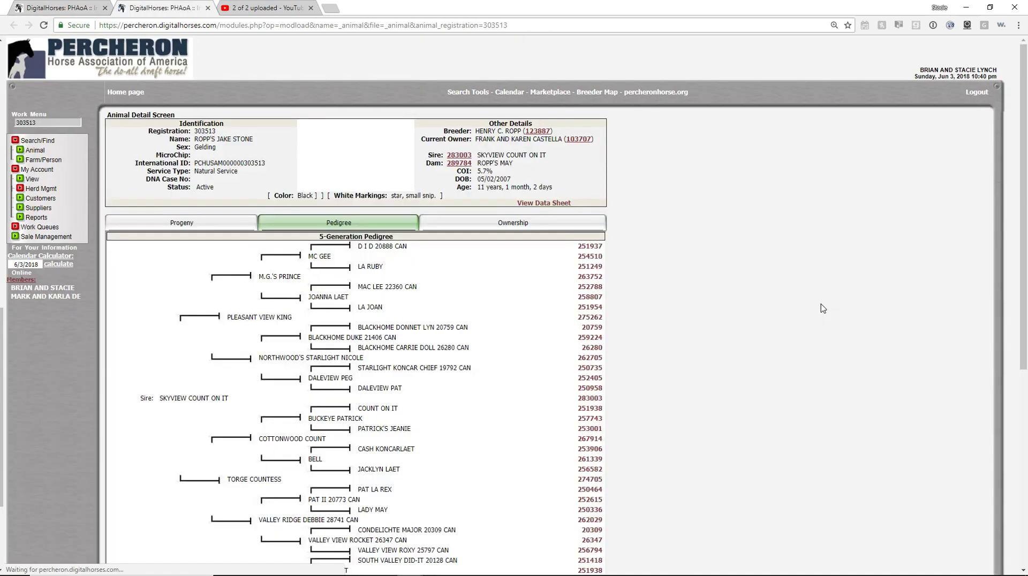
Review the horse's ownership history showing the buyer since 6/3/2018, then return home
left_click(513, 225)
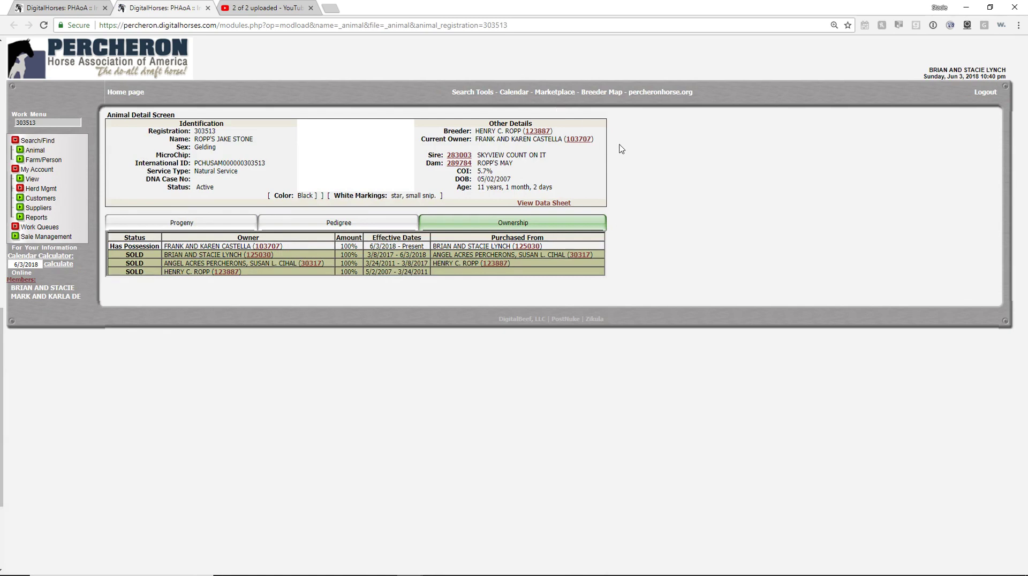
left_click(124, 97)
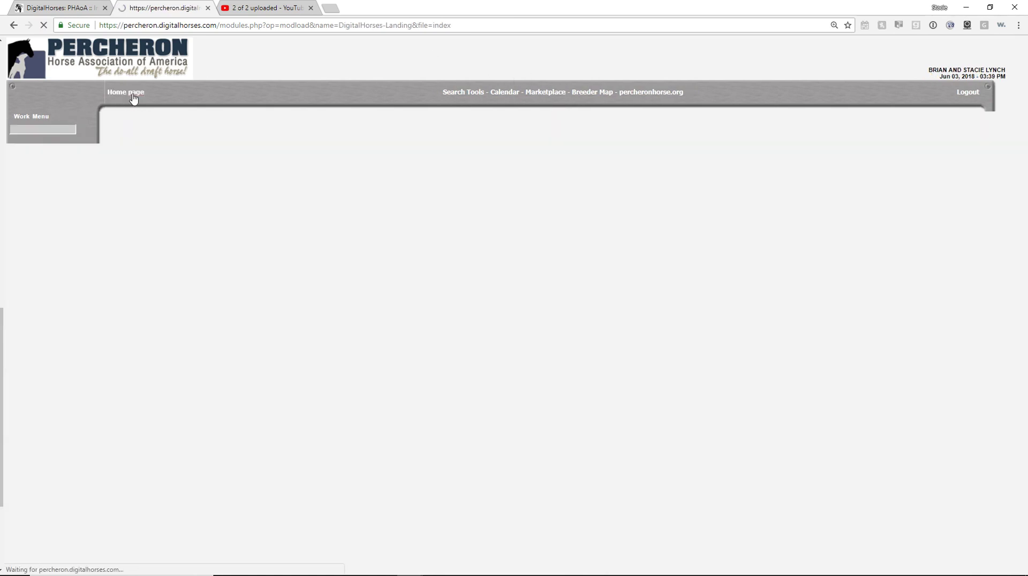
Open My Account > View to show the farm's General Profile with $85.00 due
left_click(38, 192)
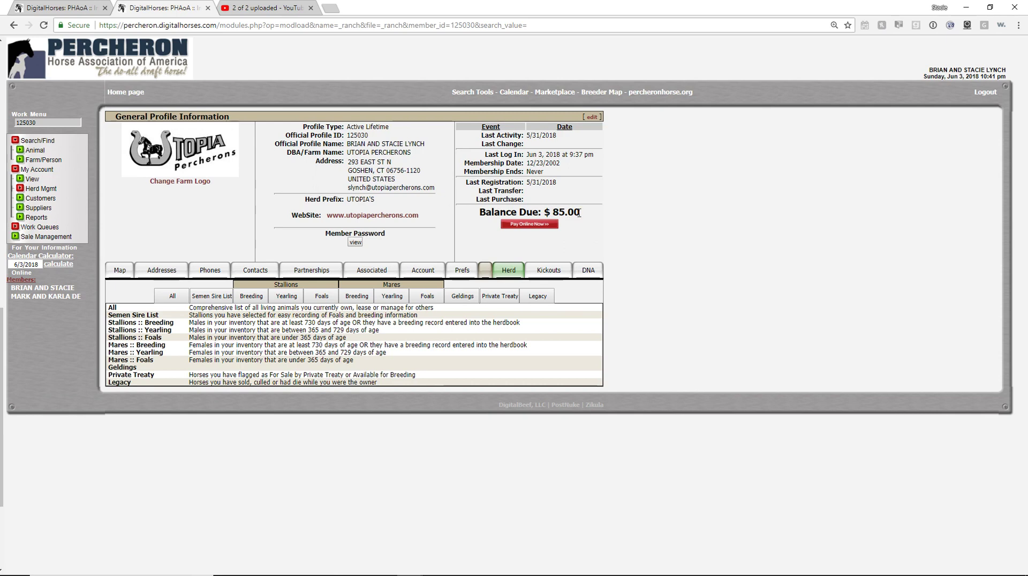
Open the Pay Online Now form for the $85.00 balance, then cancel without paying
left_click(530, 225)
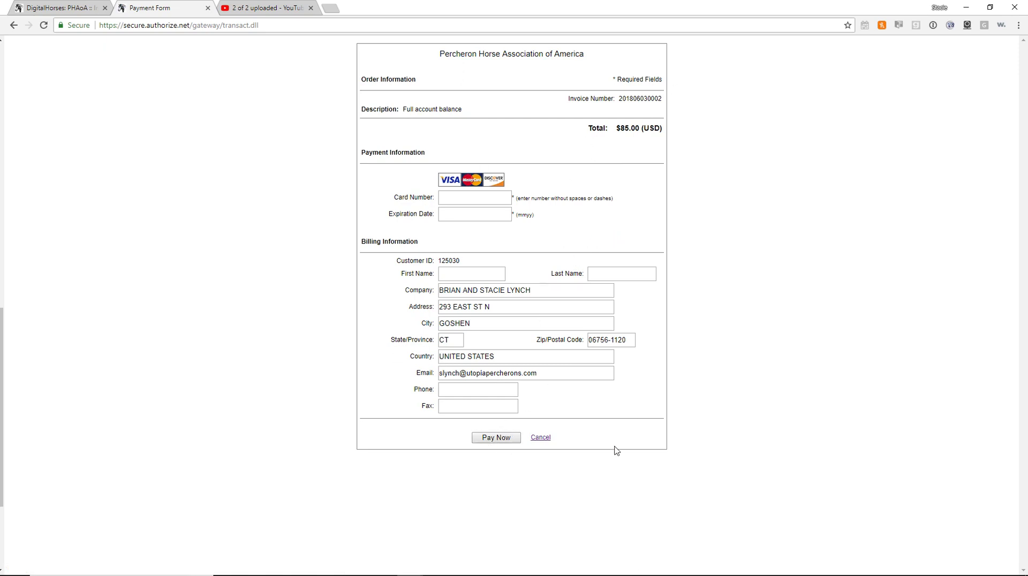
left_click(549, 439)
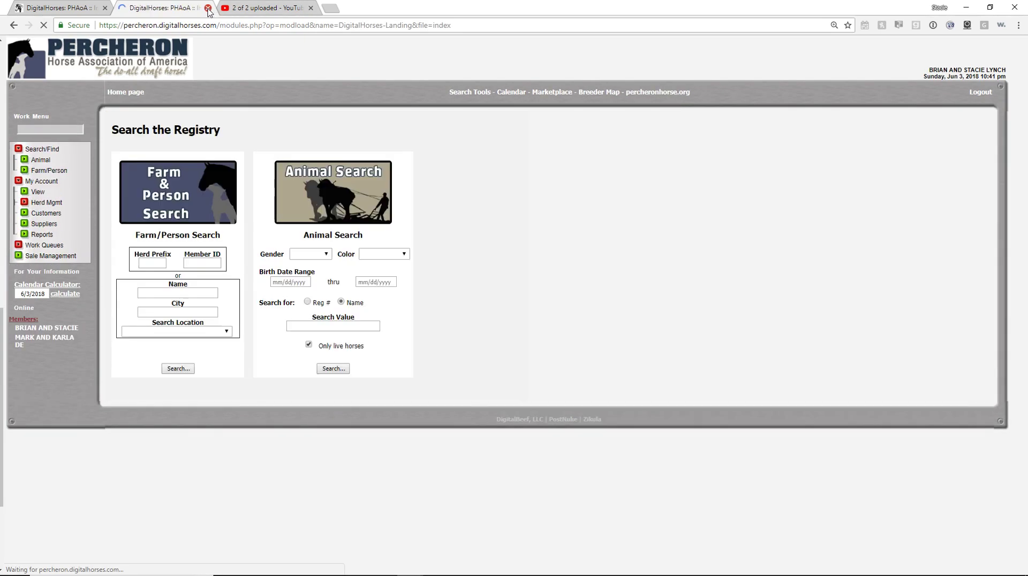
Close the second browser tab and return to the registry home page
left_click(208, 8)
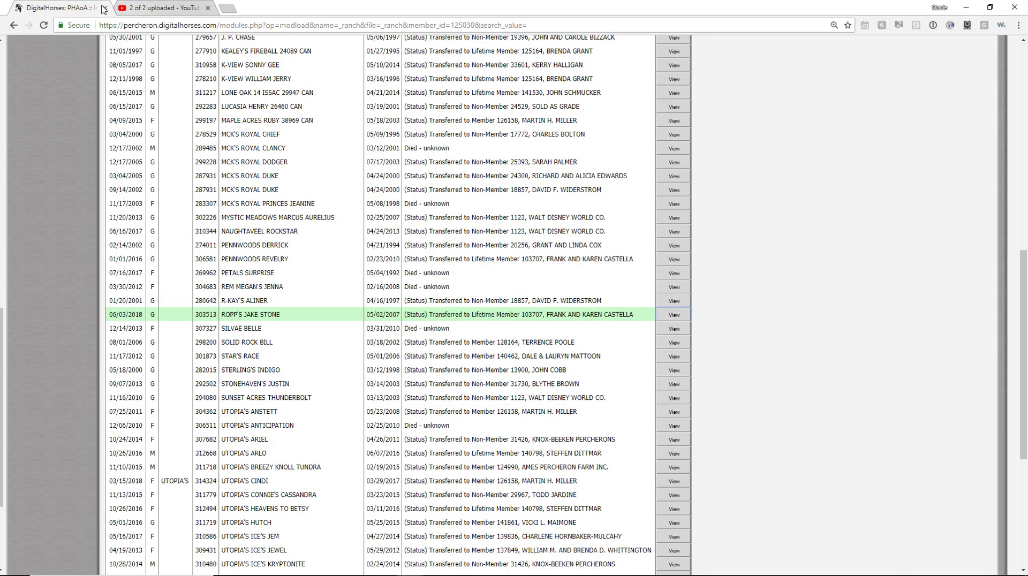
scroll(428, 169, "up", 3)
scroll(428, 169, "up", 4)
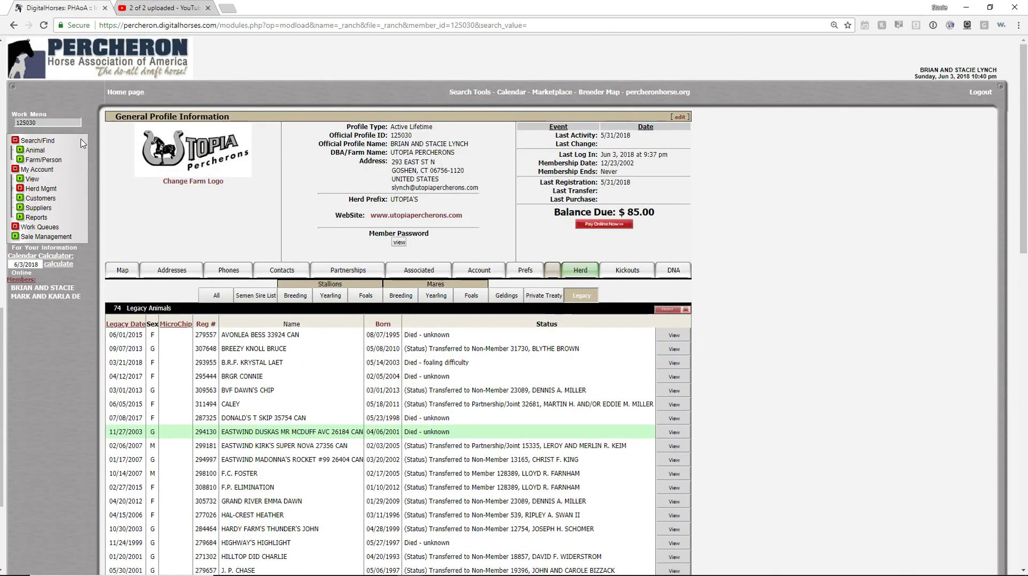
left_click(136, 91)
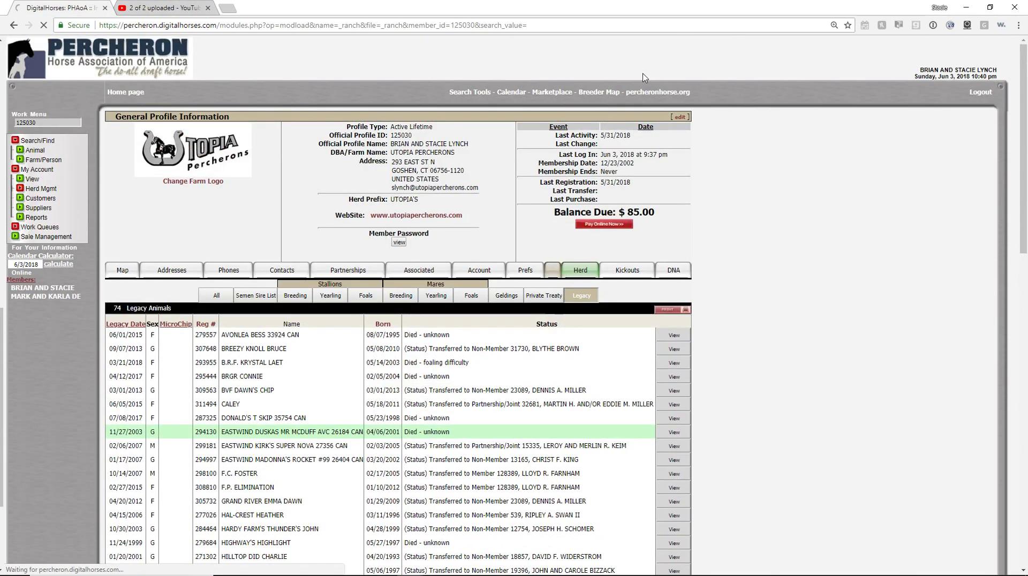